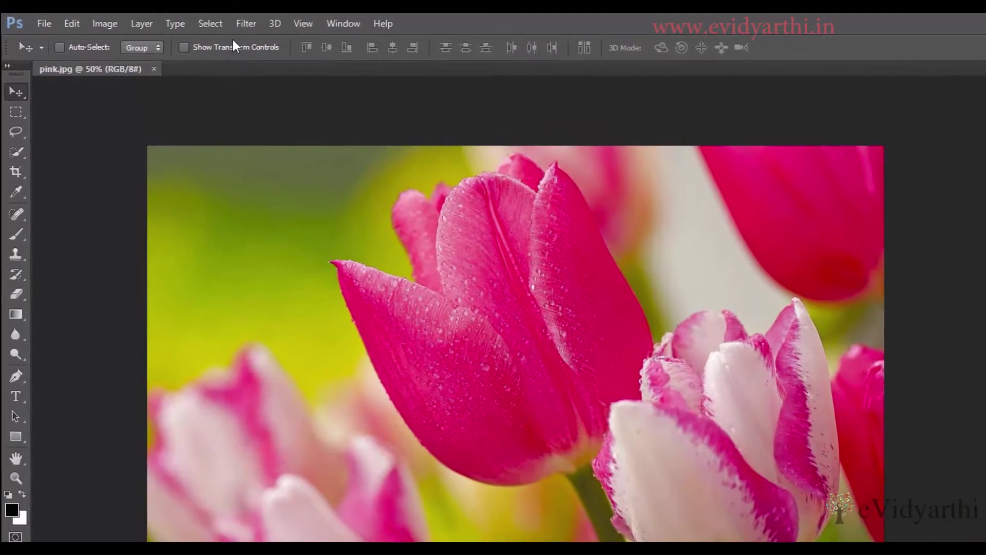
Apply Add Noise to the tulip photo at an amount of about 15.19%.
left_click(197, 21)
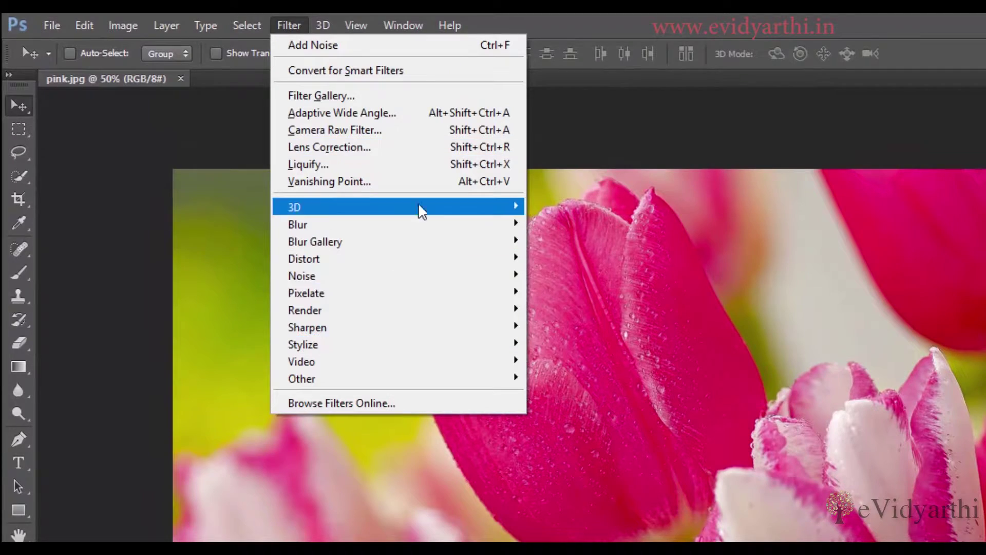
mouse_move(424, 290)
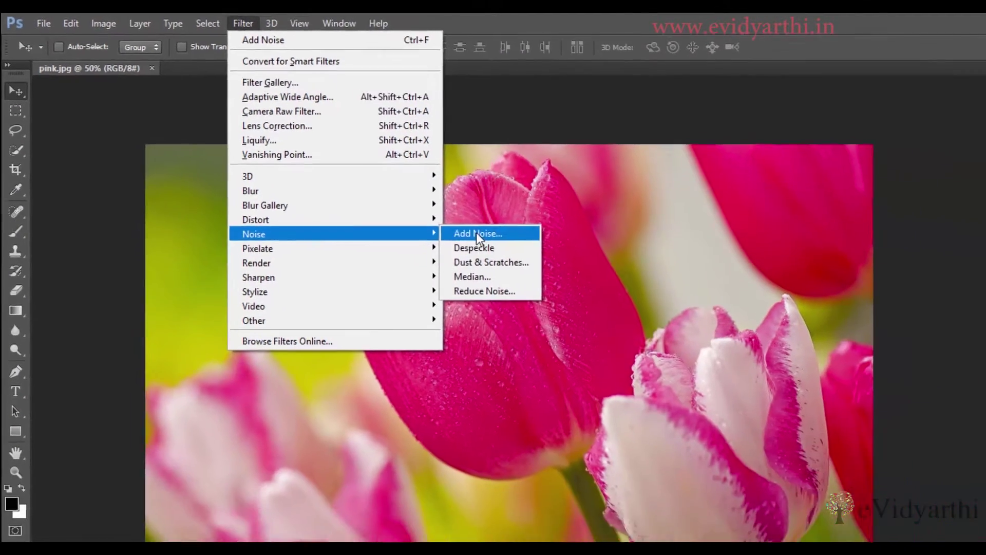
left_click(572, 275)
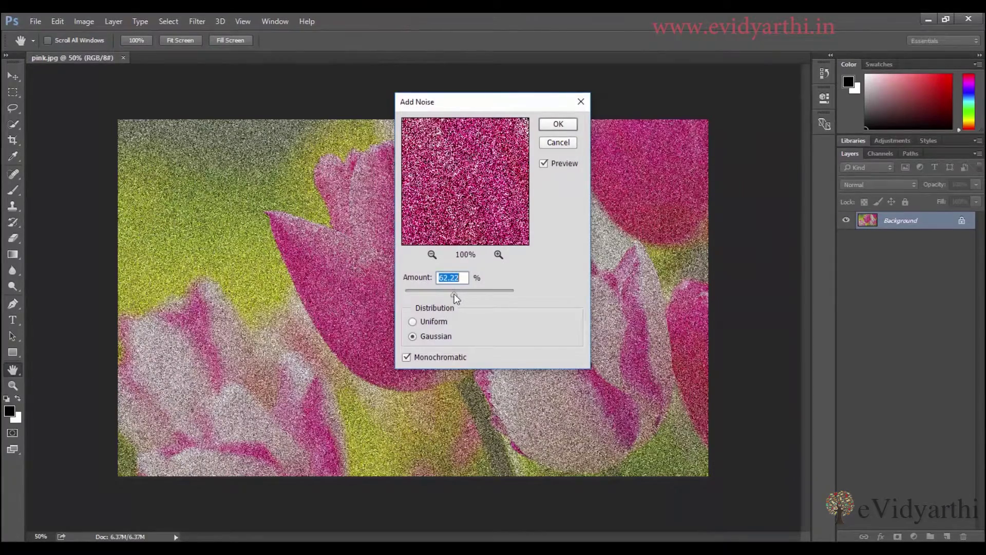
left_click_drag(453, 290, 432, 294)
left_click(547, 127)
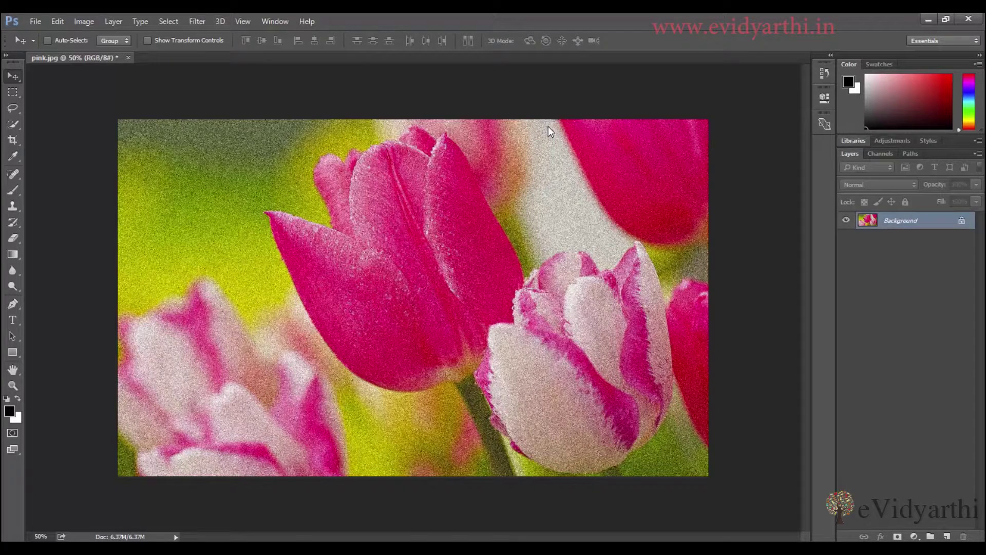
Undo the noise, then look through the Layer menu and Background layer context menu without choosing.
key("ctrl+z")
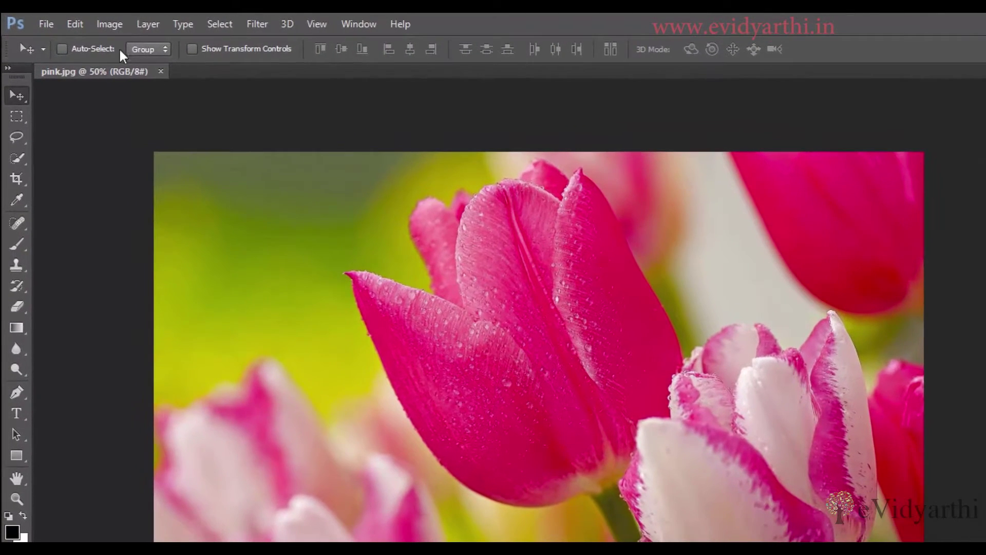
left_click(111, 21)
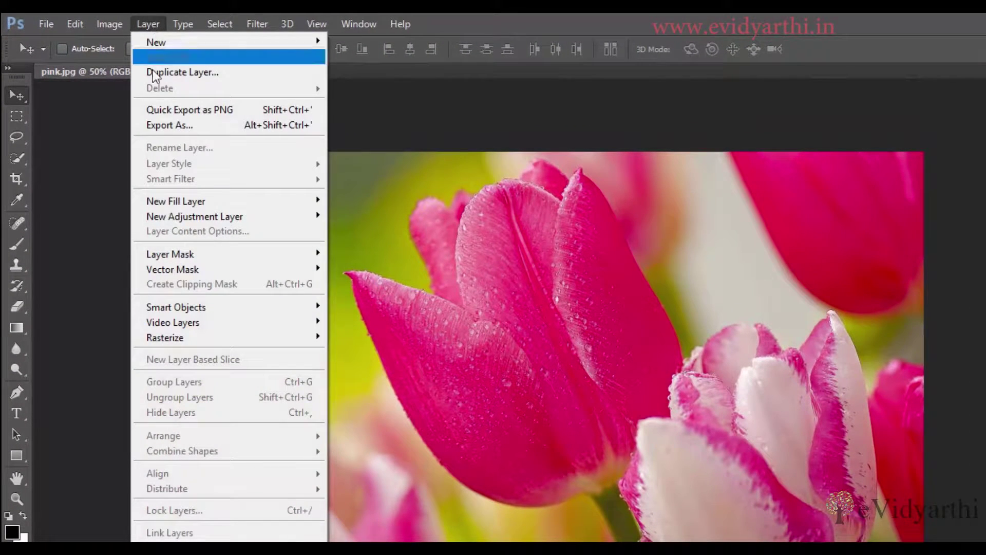
mouse_move(211, 304)
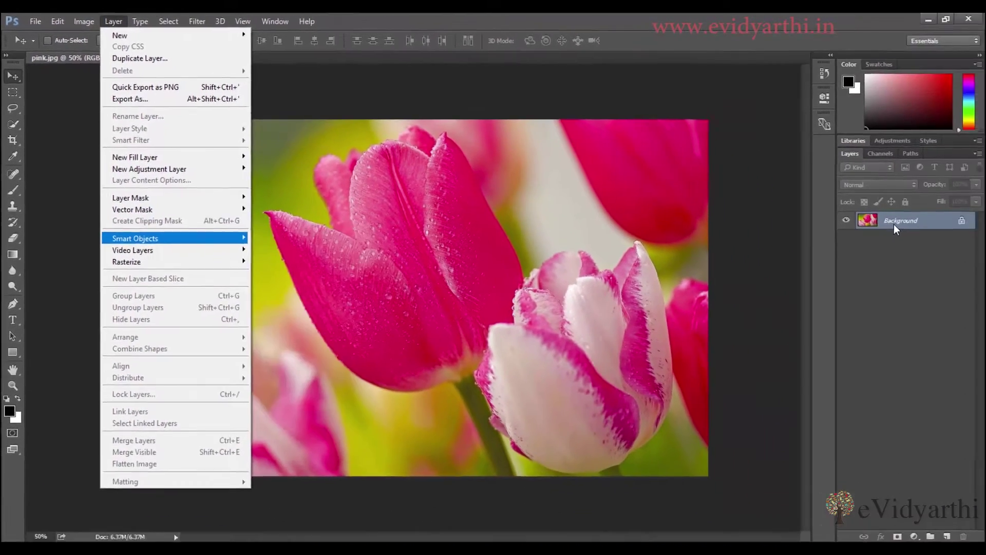
right_click(895, 225)
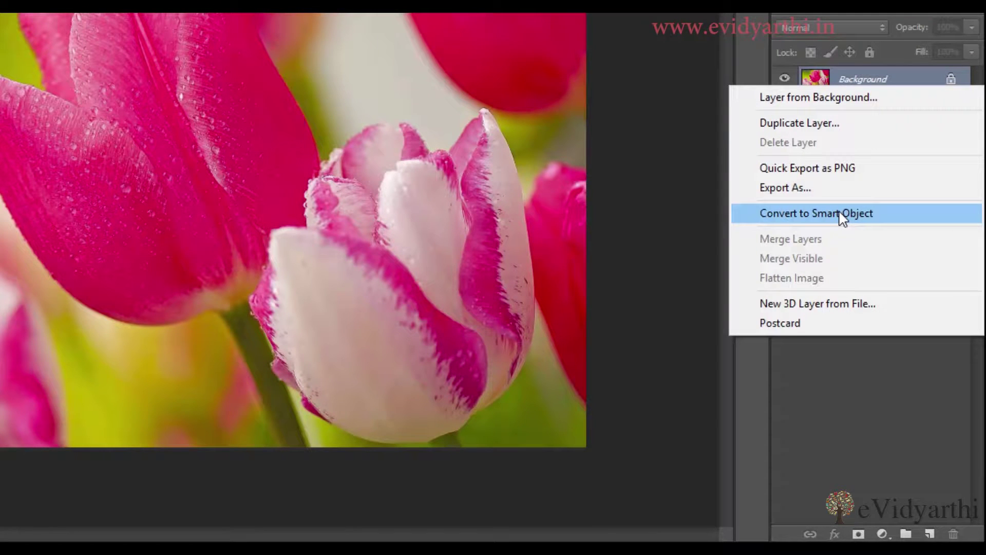
left_click(840, 395)
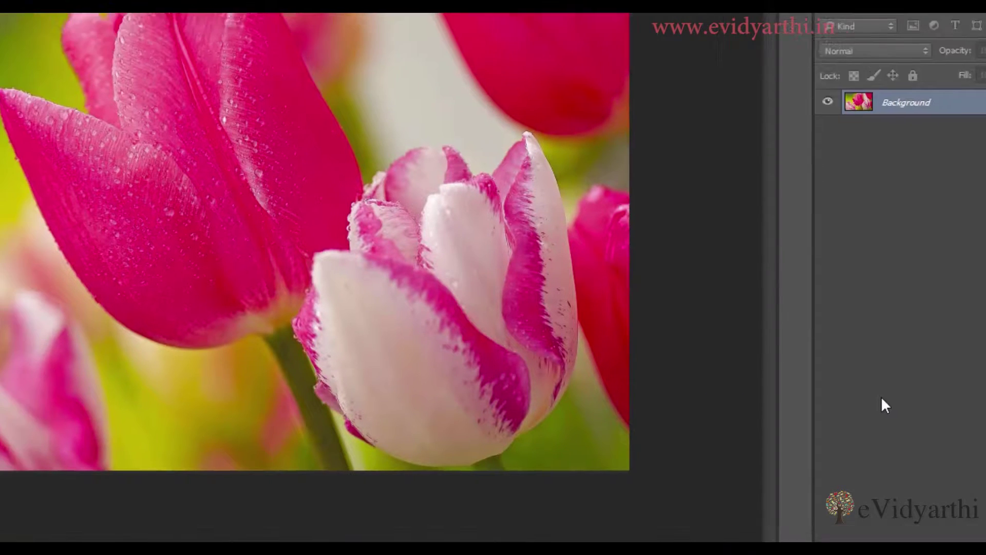
Convert the layer for Smart Filters into smart object Layer 0, suppressing future notices.
left_click(280, 23)
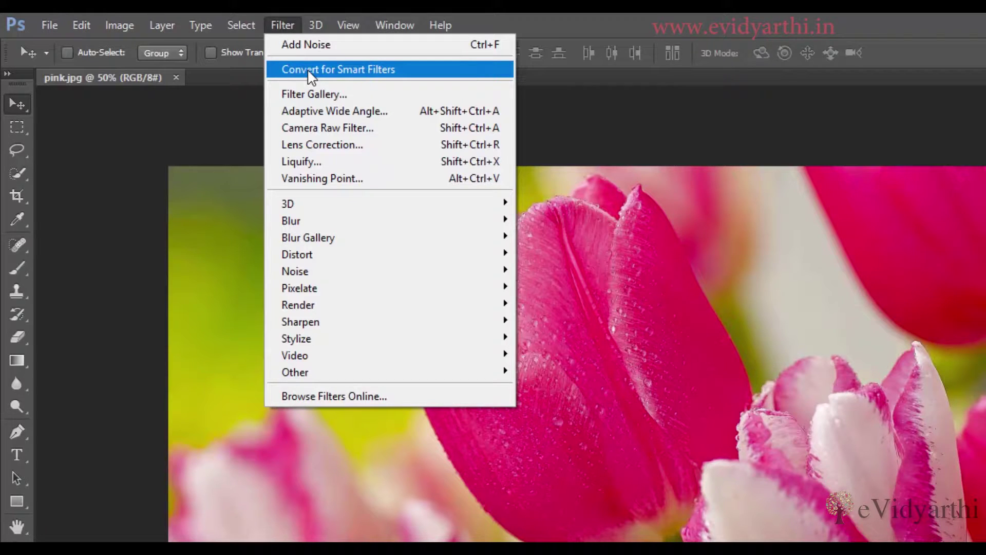
left_click(310, 71)
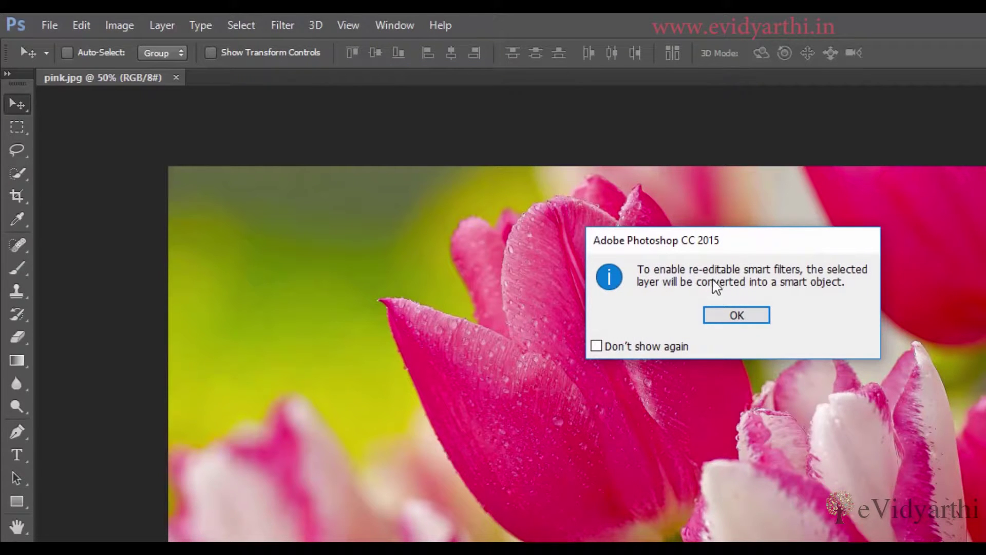
left_click(606, 351)
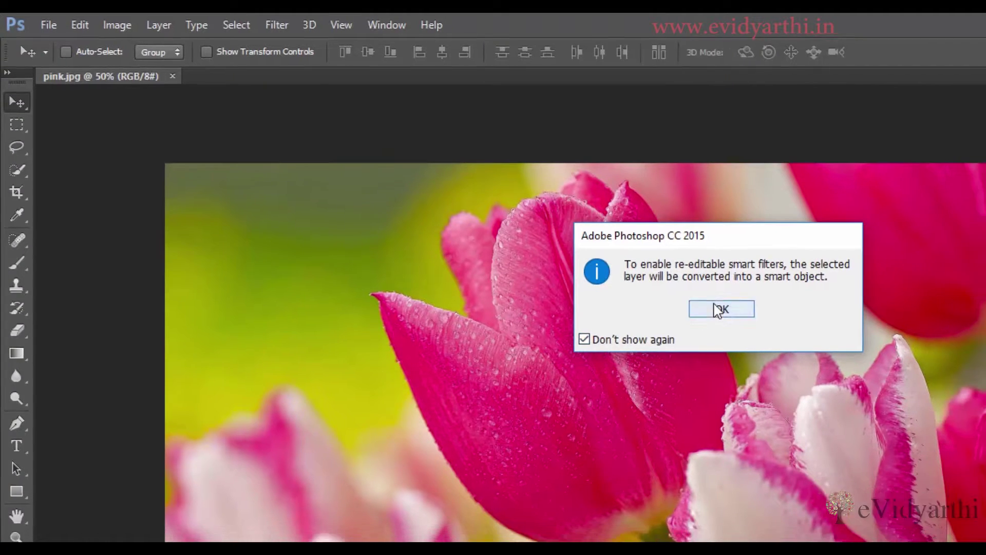
left_click(724, 314)
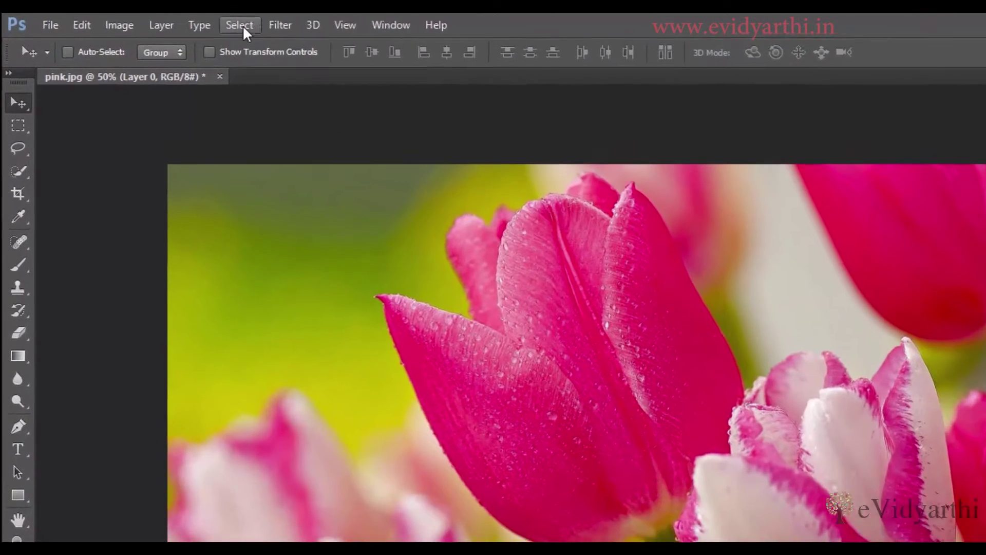
Apply Gaussian, monochromatic Add Noise to Layer 0 as a smart filter.
left_click(193, 21)
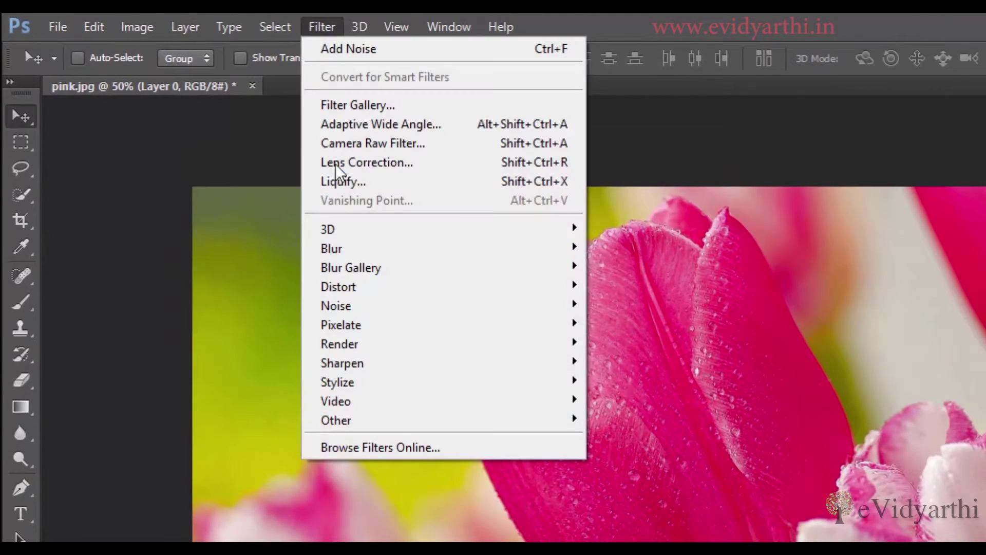
mouse_move(405, 301)
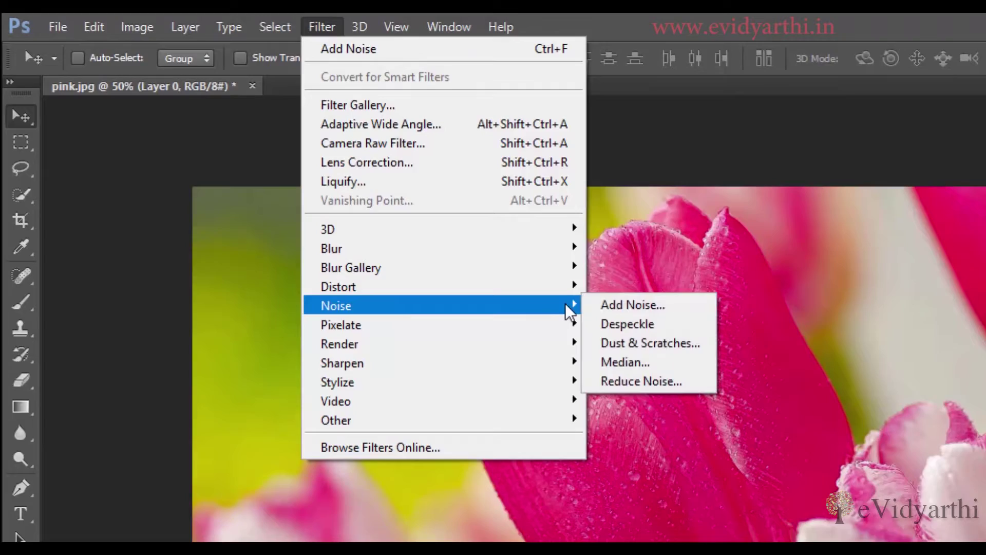
left_click(632, 304)
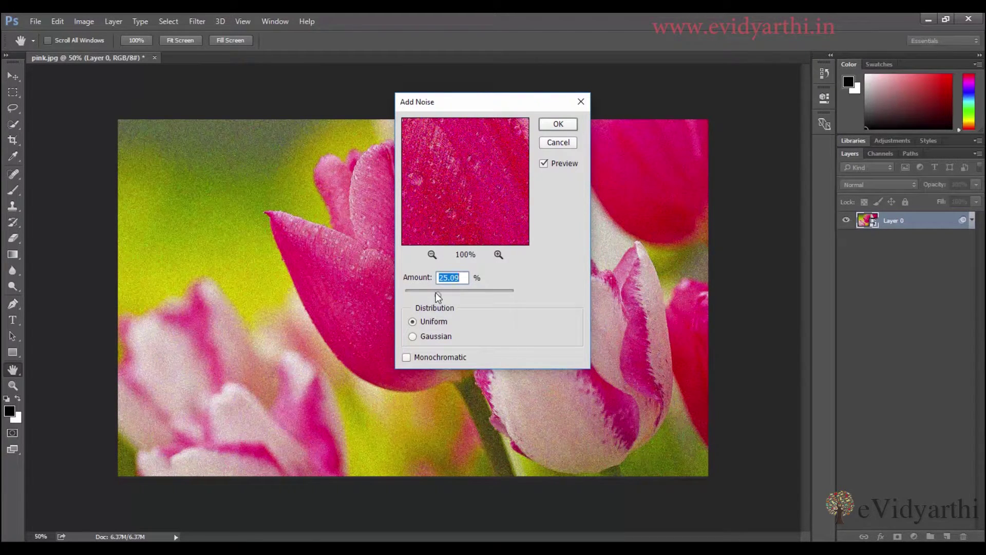
left_click(436, 345)
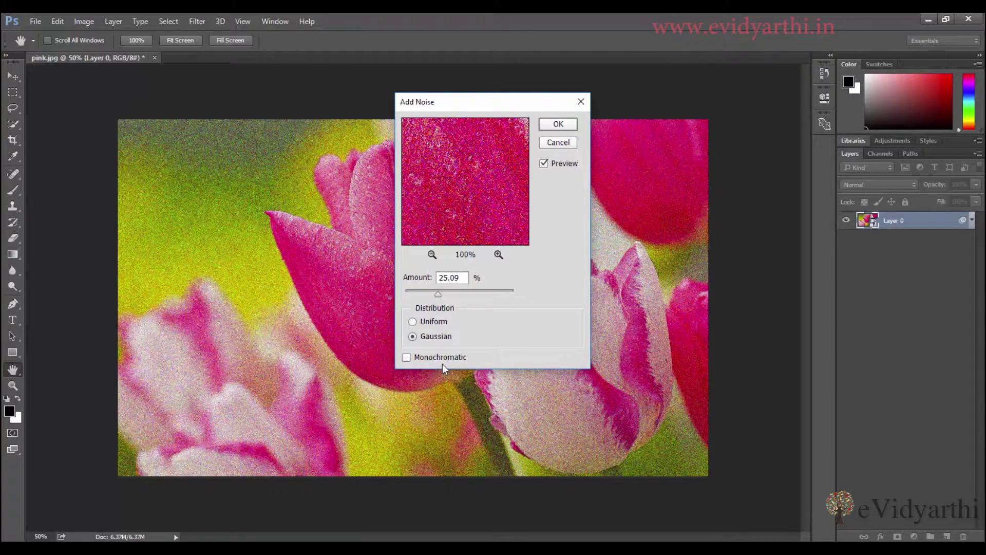
left_click(427, 359)
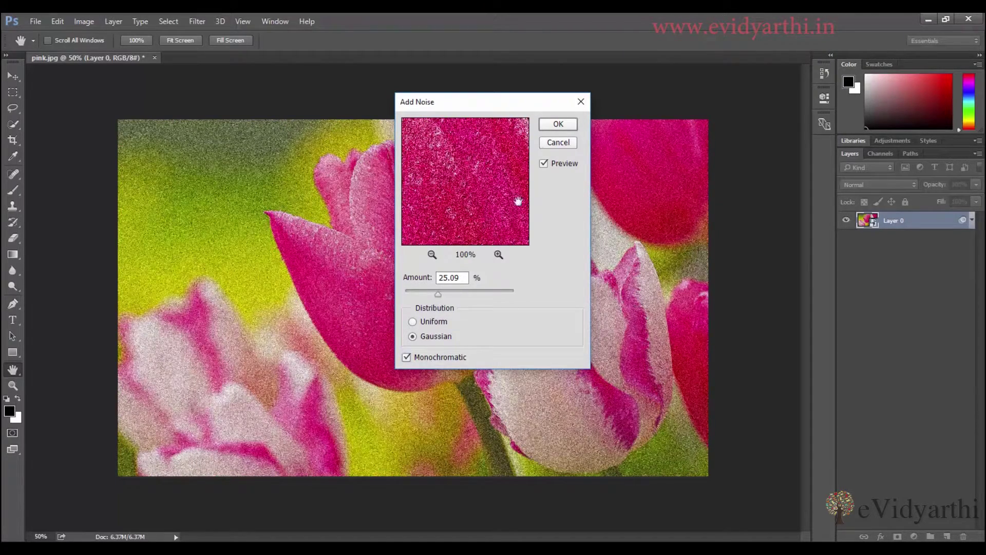
left_click(555, 125)
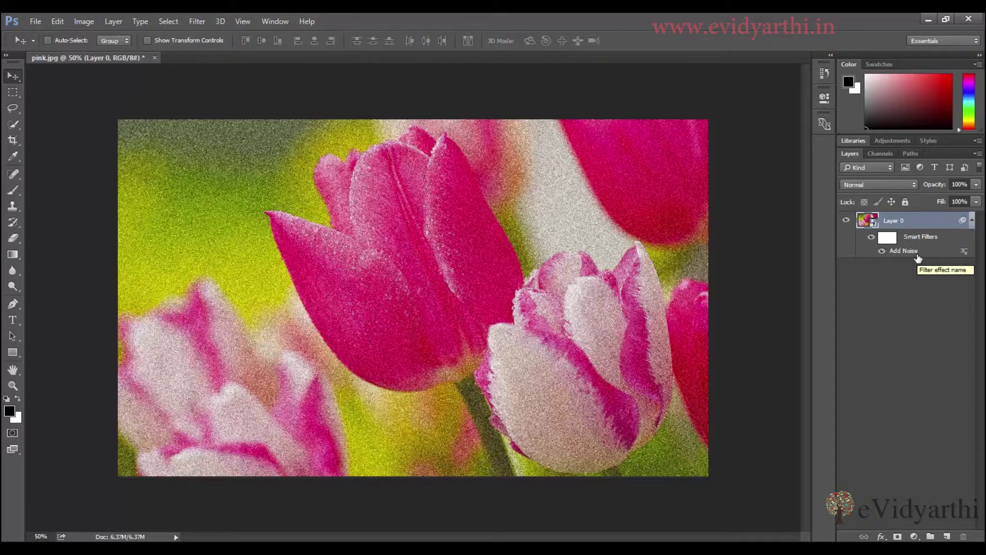
Compare the photo with the filter hidden and shown, then lower its amount to about 18.49%.
left_click(882, 251)
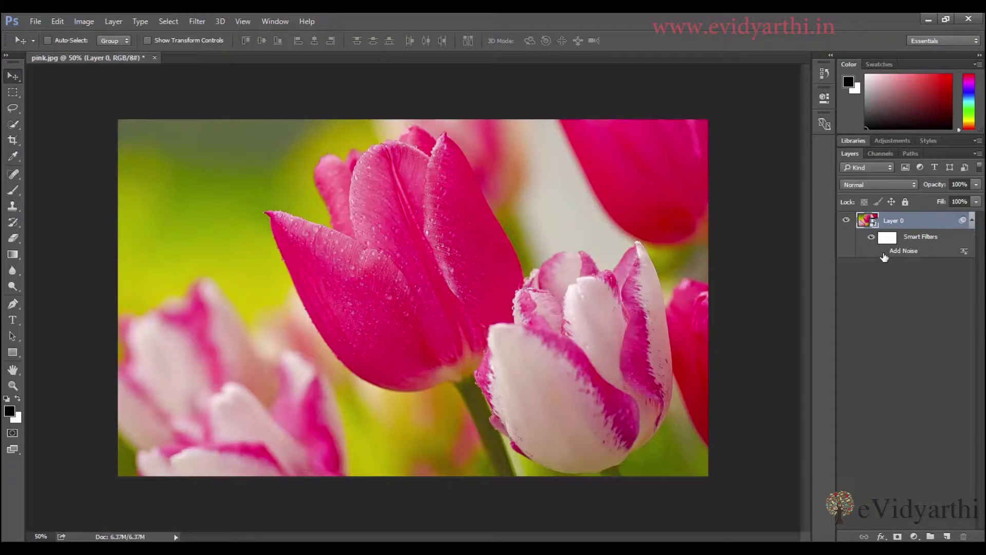
left_click(882, 252)
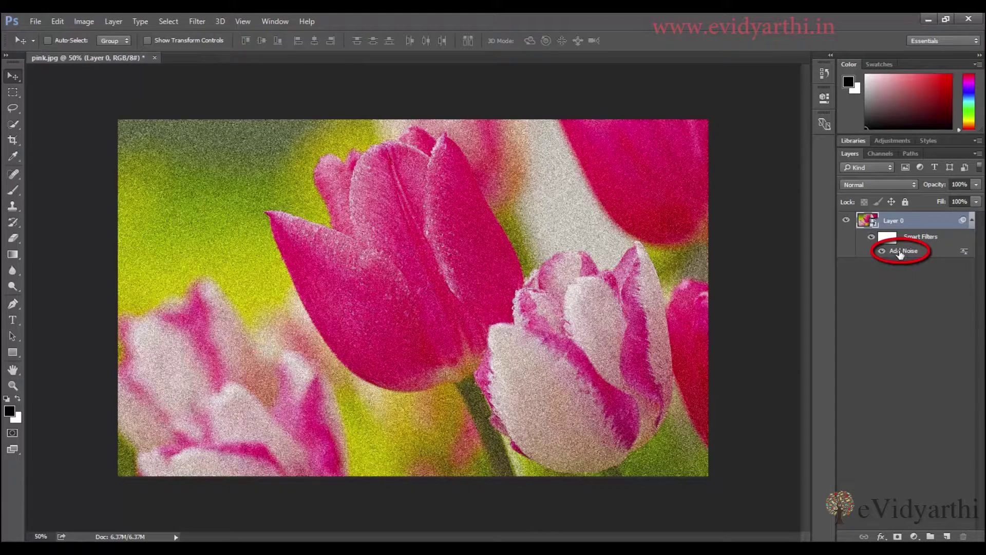
double_click(898, 254)
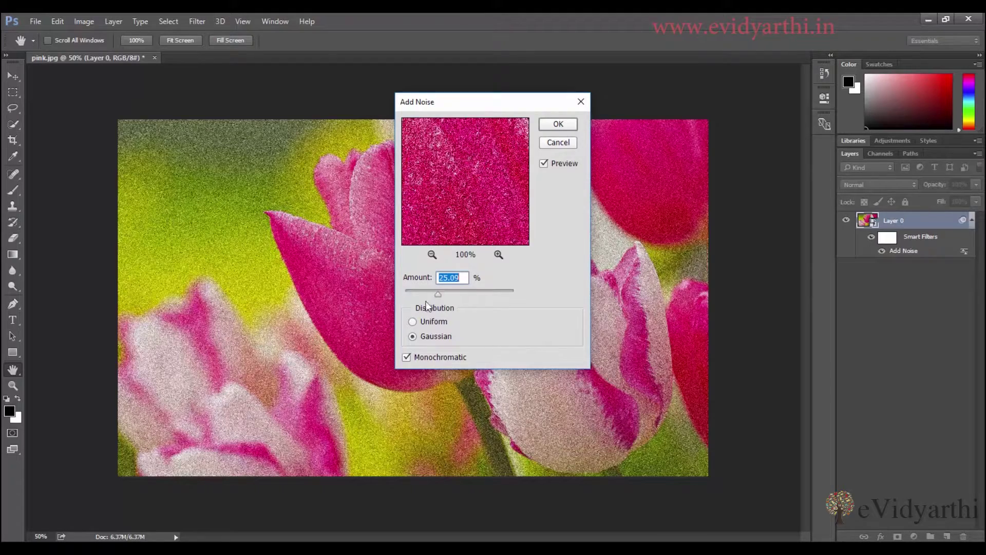
left_click_drag(455, 297, 430, 297)
left_click(543, 123)
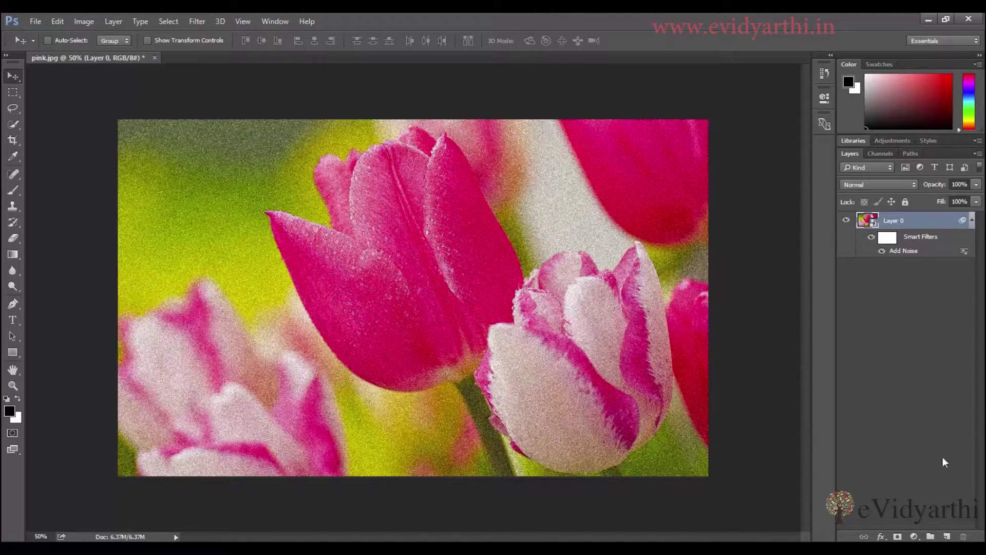
Draw a gradient on the Smart Filters mask with the Gradient tool, then retarget Layer 0.
left_click(894, 245)
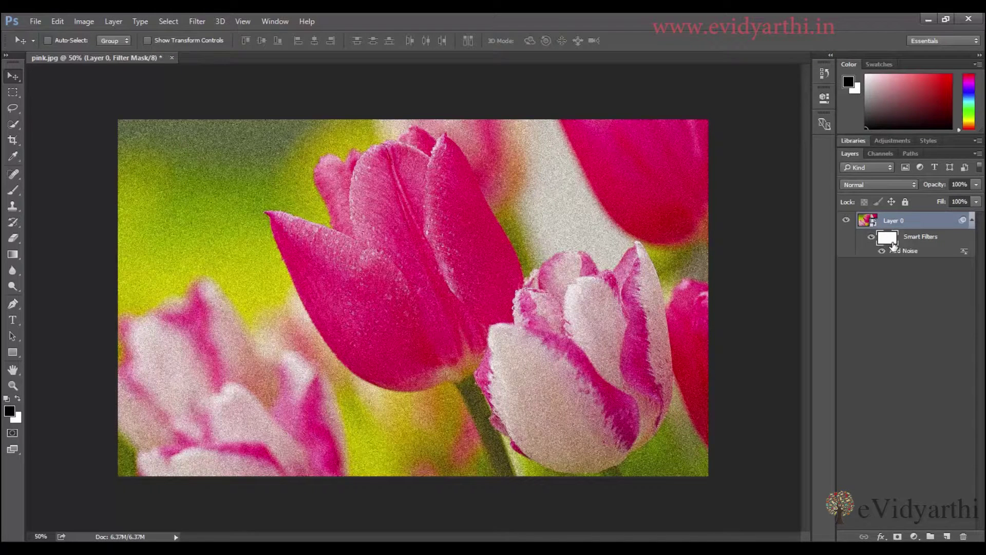
key("g")
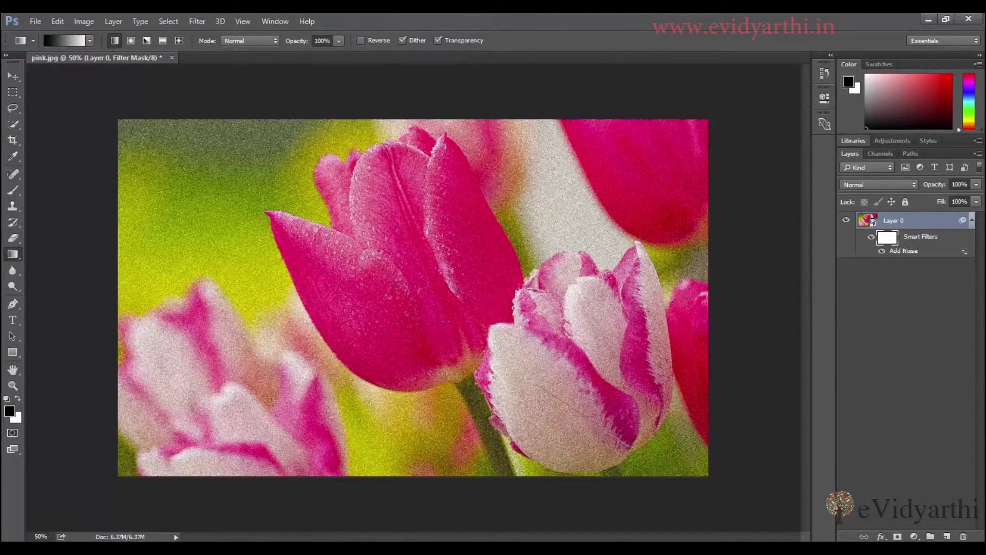
left_click_drag(349, 252, 349, 252)
left_click(911, 227)
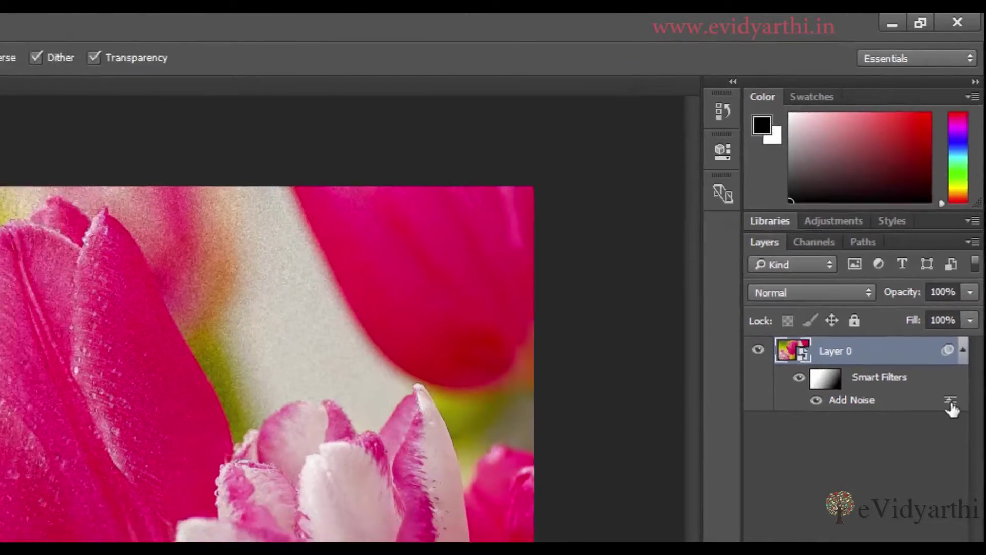
Set the Add Noise blending options to Multiply mode at 71% opacity.
double_click(948, 441)
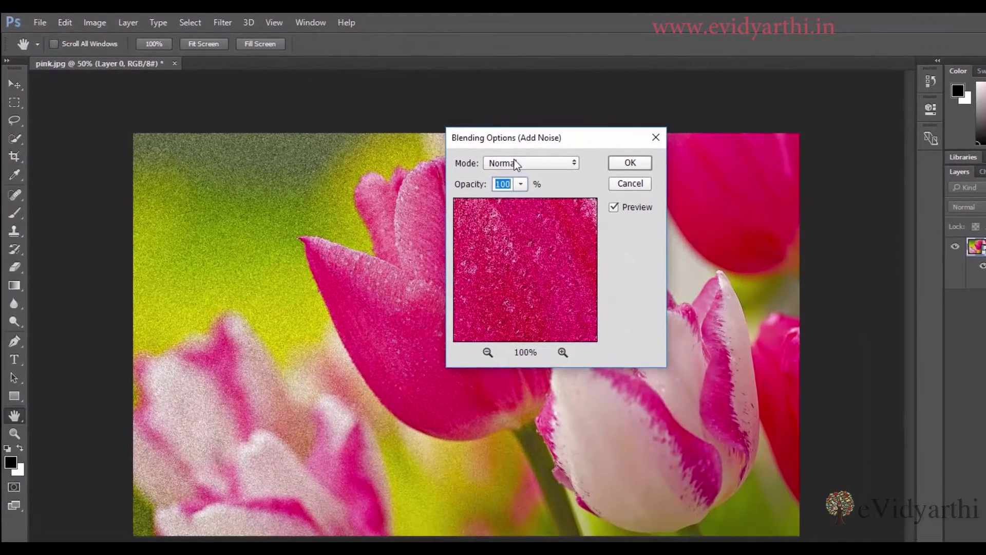
left_click(463, 146)
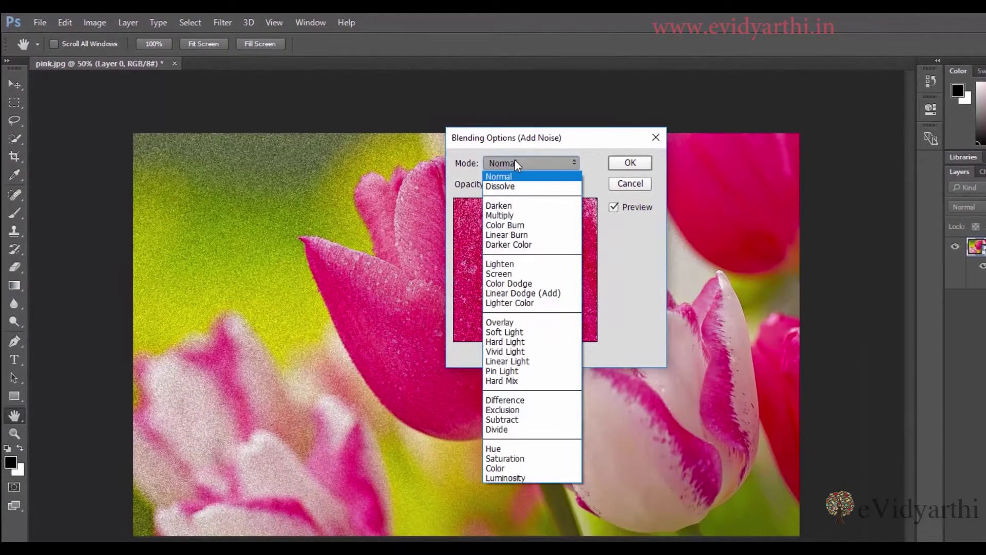
left_click(534, 216)
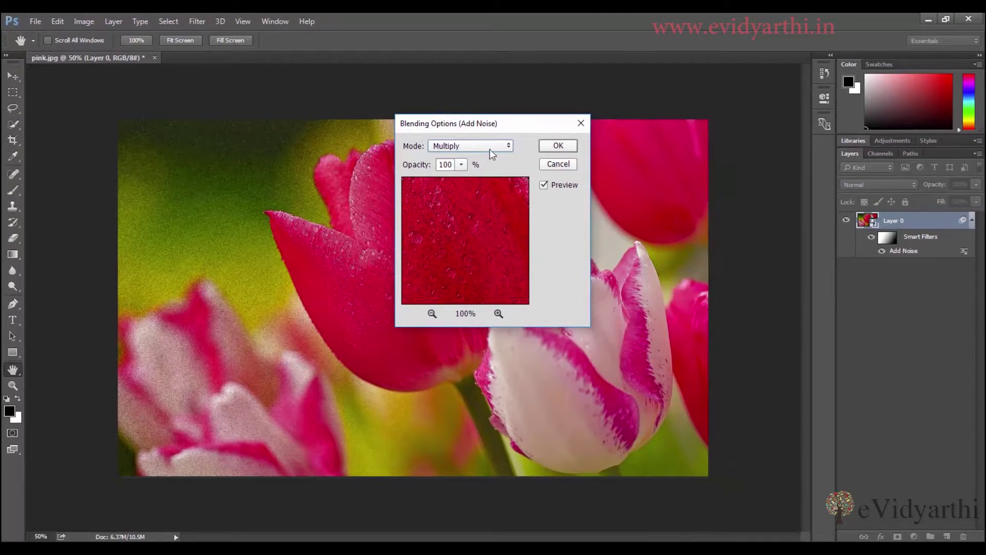
left_click(461, 165)
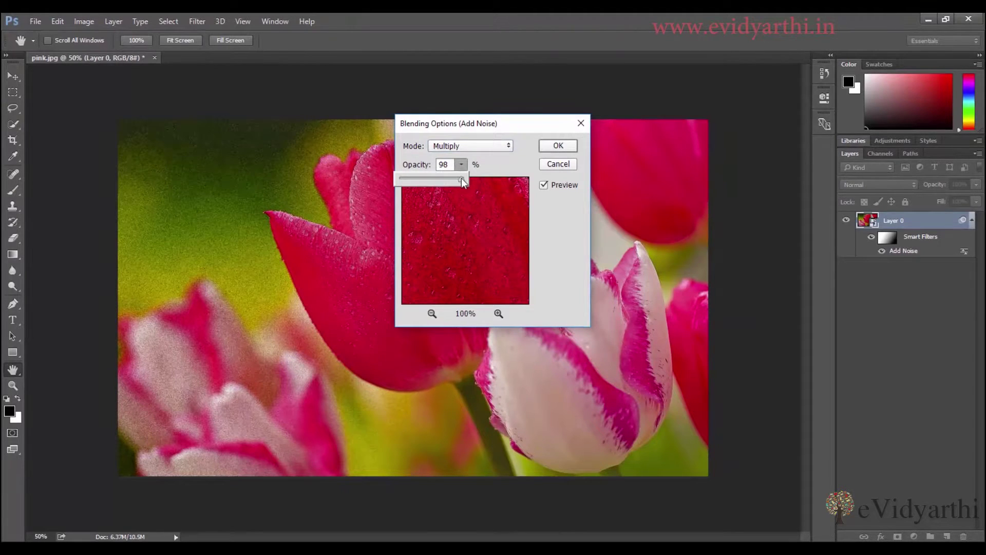
left_click_drag(461, 177, 445, 183)
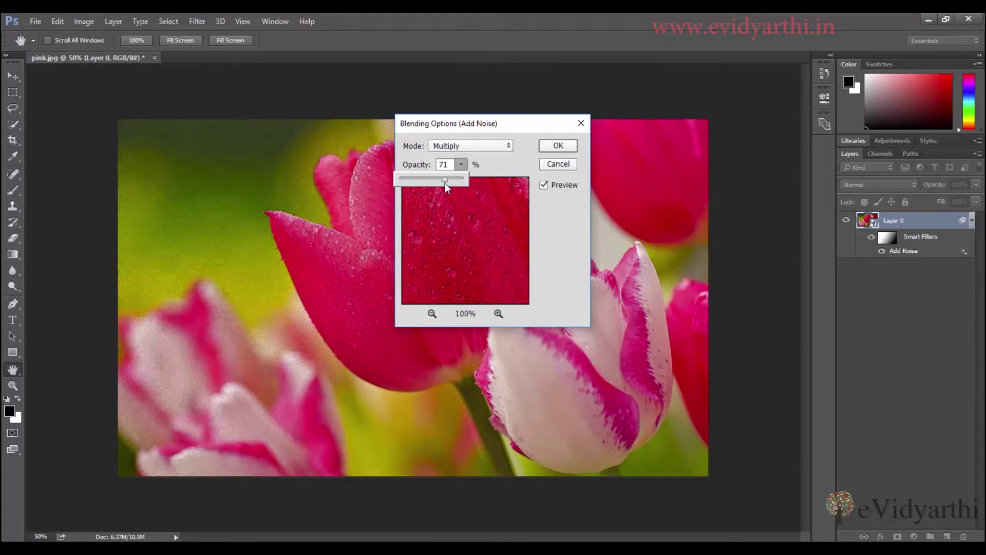
left_click(549, 150)
key("g")
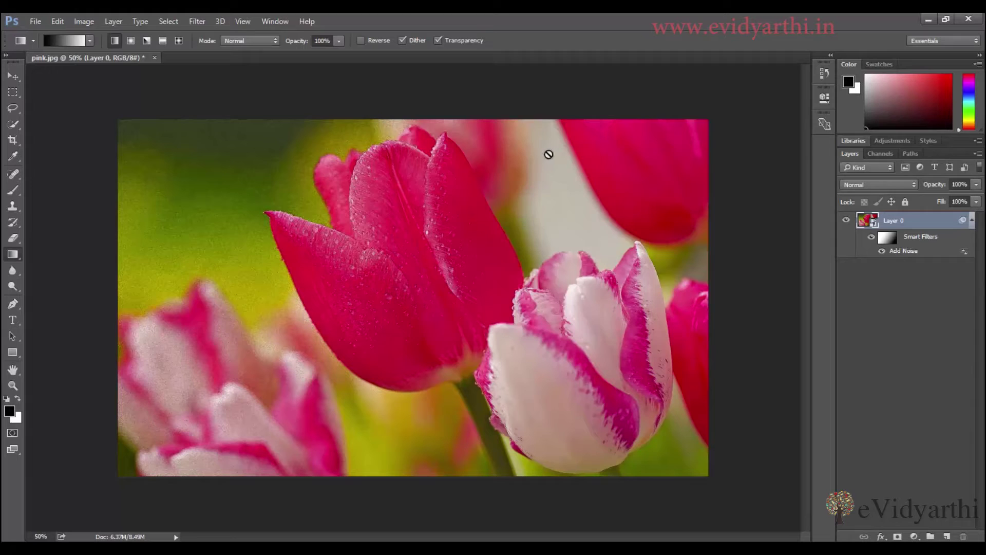